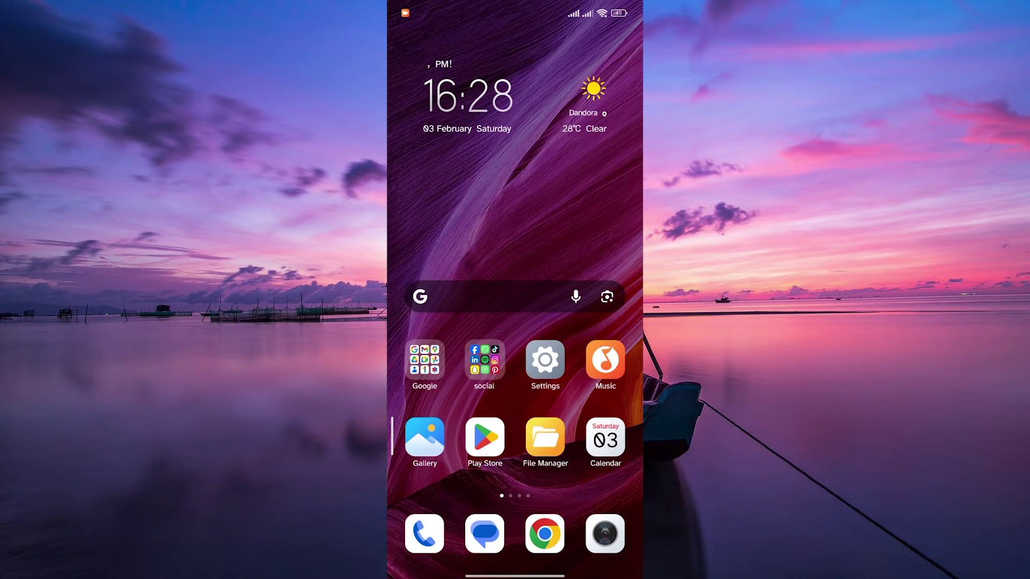
Step: Swipe to the home screen page with Temu, eBay, Uber and PayPal
left_click_drag(580, 363, 419, 357)
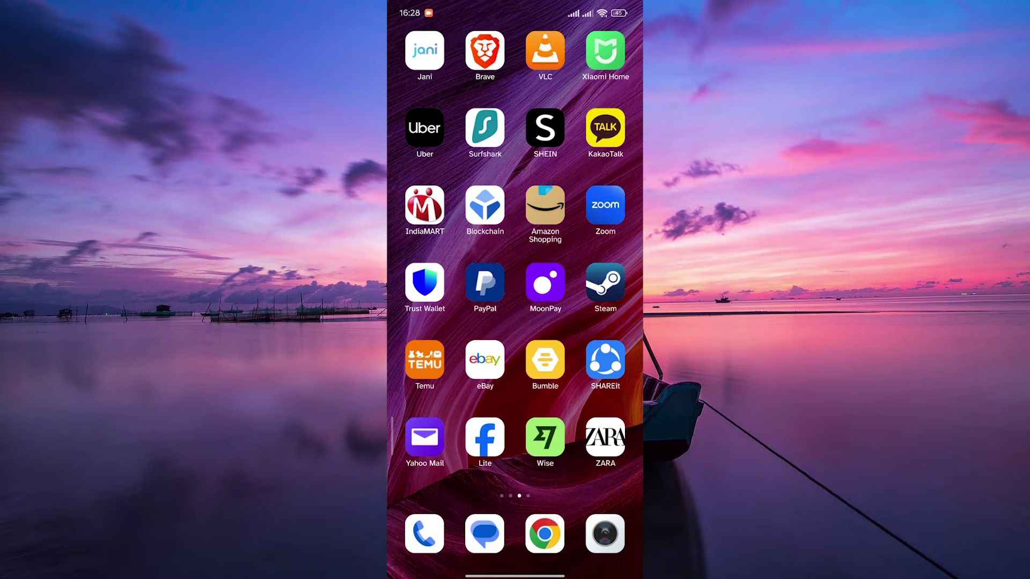
Step: Launch Steam and open its main menu from the bottom-right tab
left_click(605, 282)
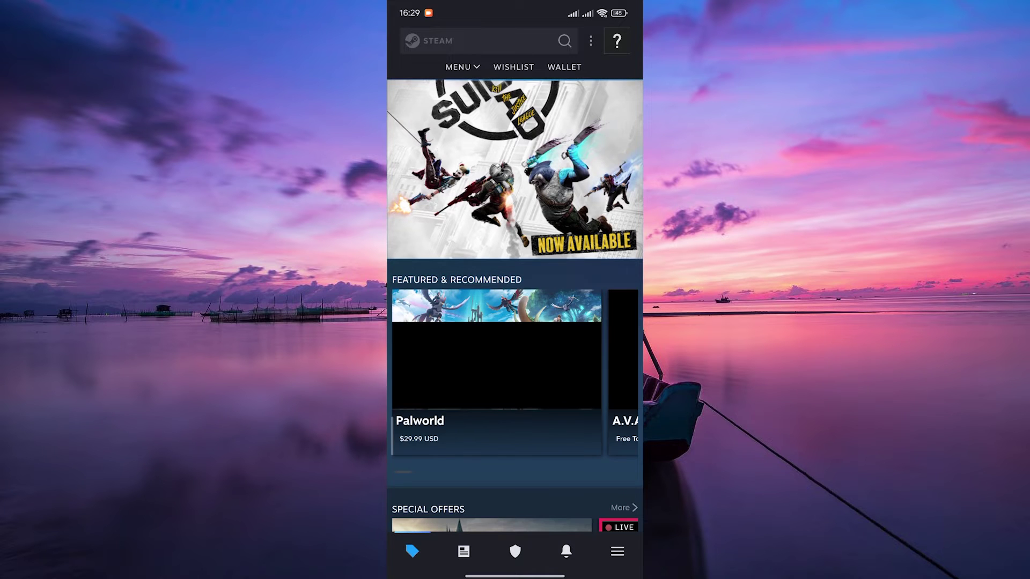
left_click(617, 552)
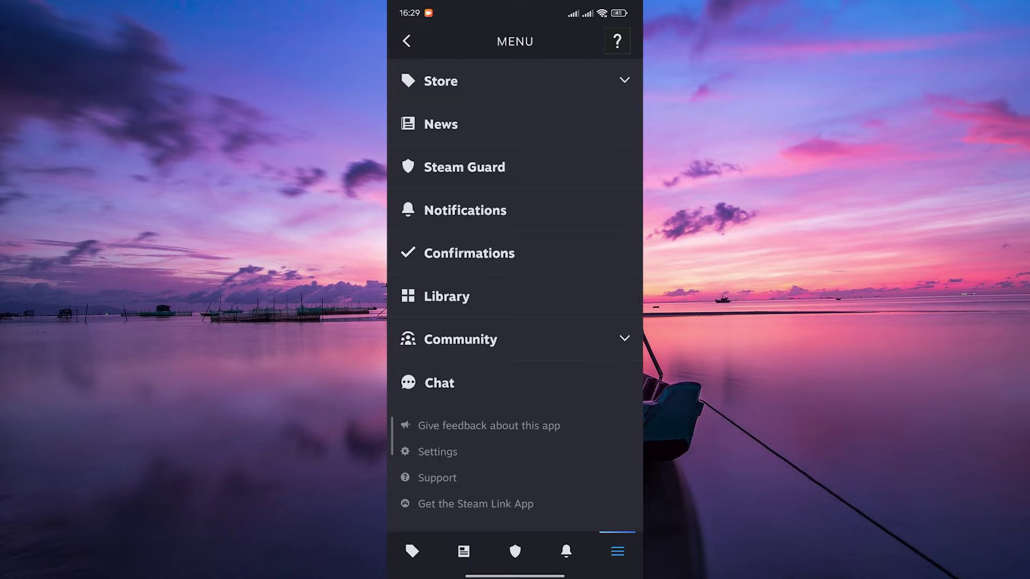
Step: In Steam Guard setup, enter and submit a seven-digit Kenya (+254) phone number
left_click(464, 167)
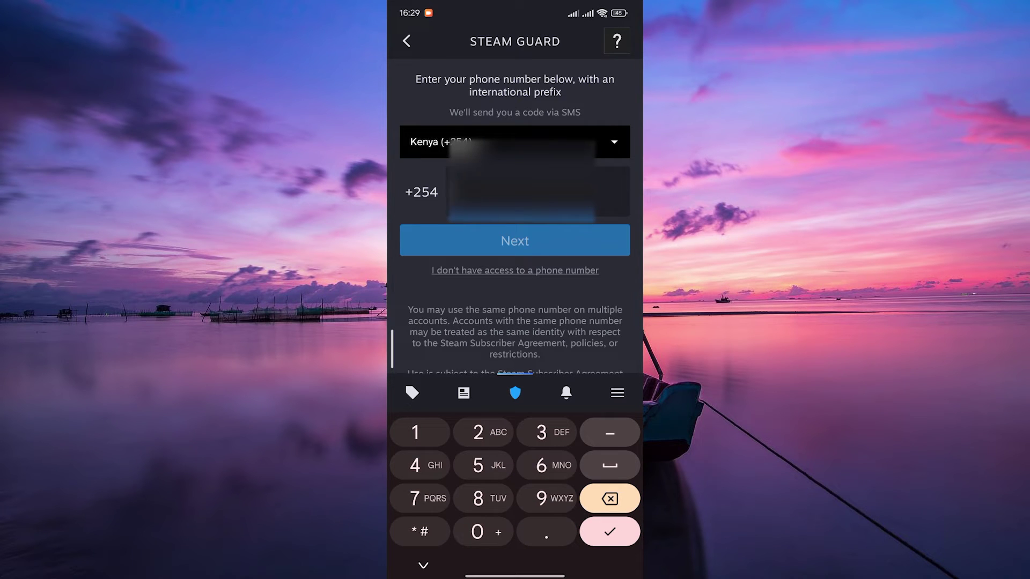
left_click(418, 499)
left_click(481, 445)
left_click(547, 443)
left_click(499, 465)
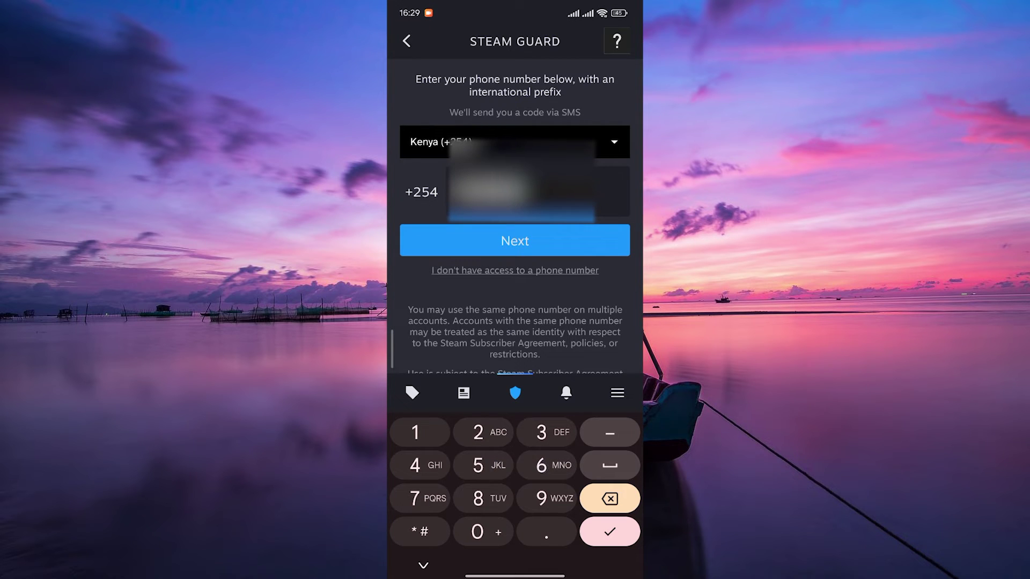
left_click(439, 475)
left_click(484, 501)
left_click(542, 435)
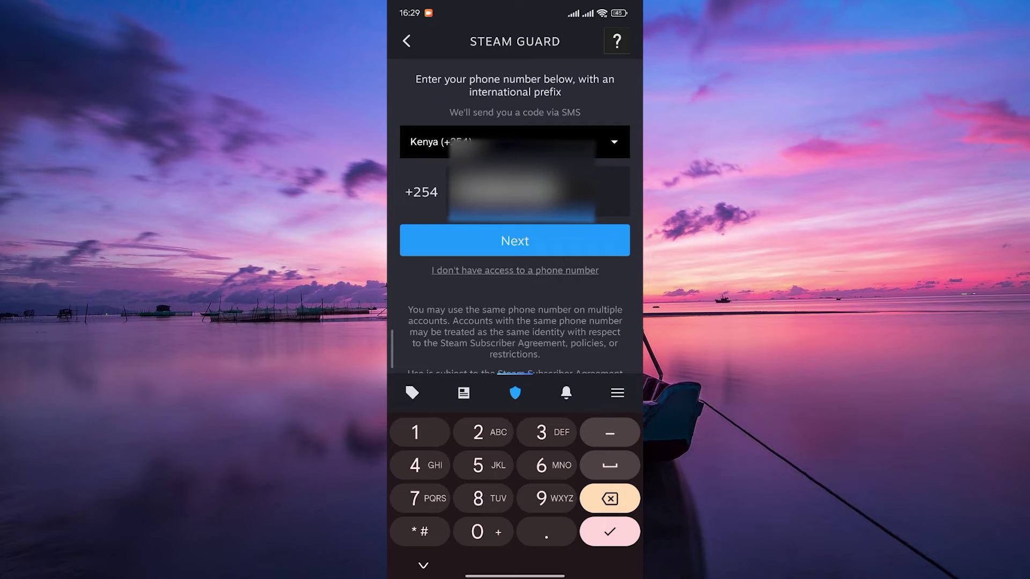
left_click(515, 241)
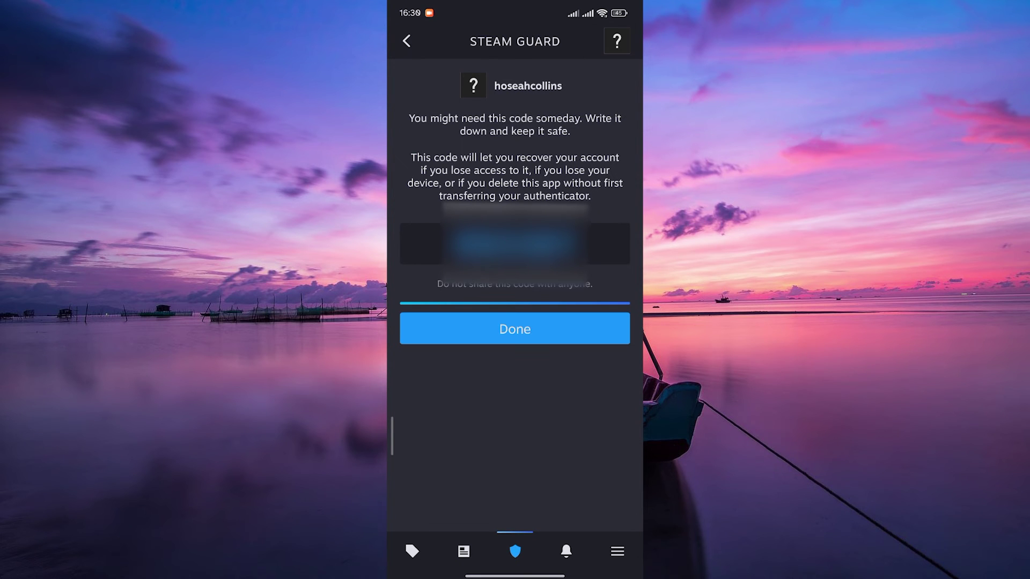
Step: Confirm Done on the recovery code page to finish authenticator setup
left_click(581, 329)
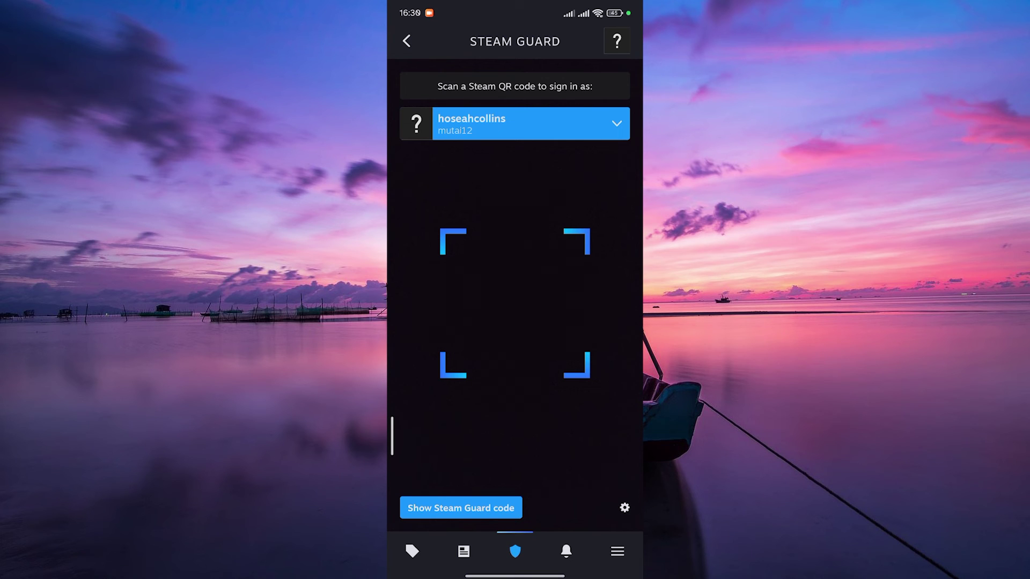
Step: Swipe up from the bottom edge to leave Steam for the home screen
left_click_drag(522, 572, 534, 511)
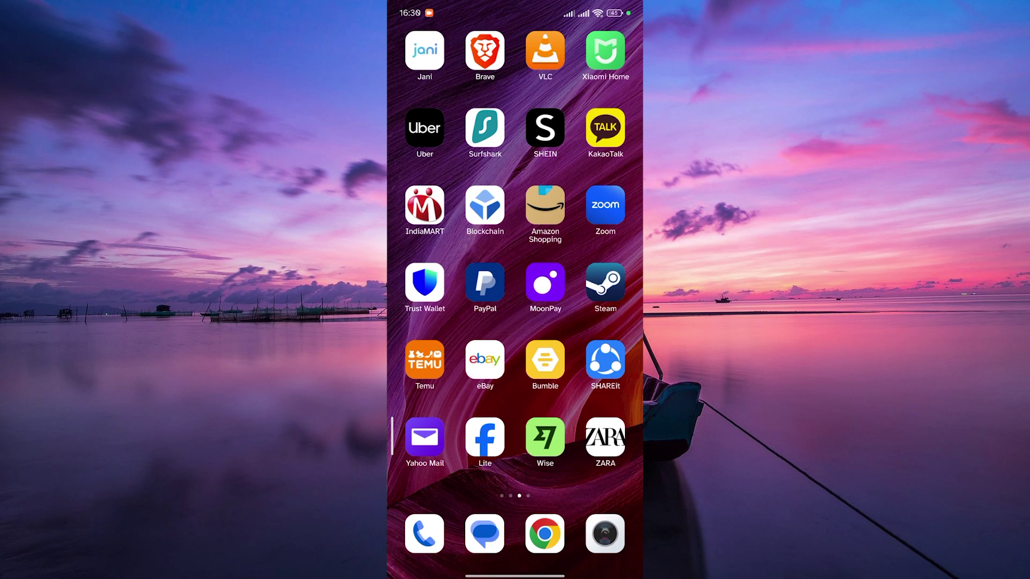